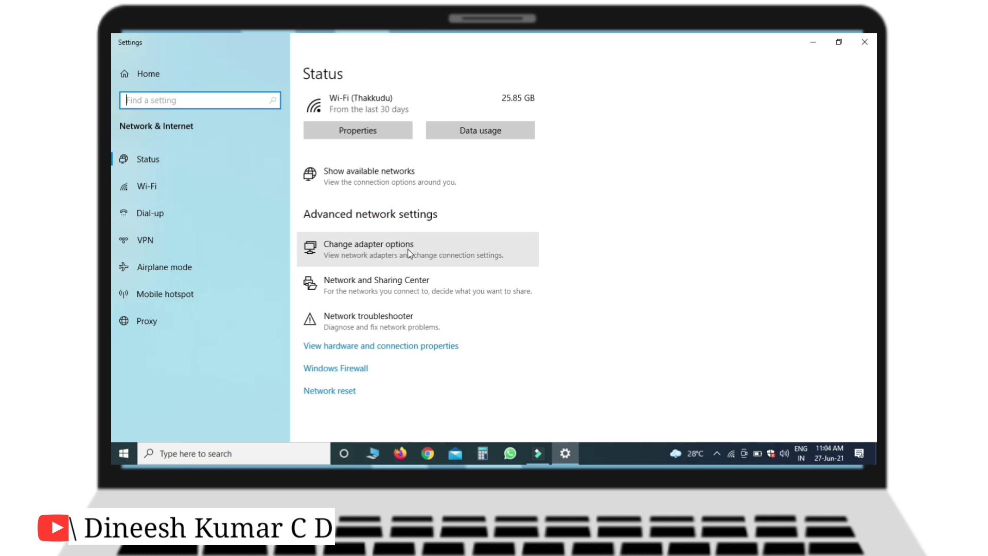
- Open the Internet Protocol Version 4 (TCP/IPv4) properties of the Wi-Fi adapter from the network adapter options
{"action": "left_click", "coordinate": [409, 254]}
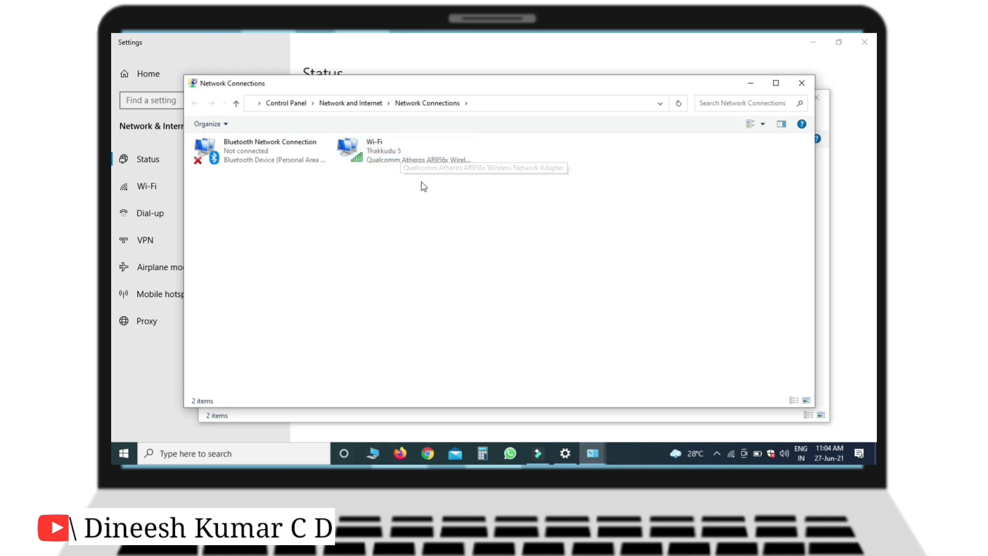
{"action": "right_click", "coordinate": [418, 150]}
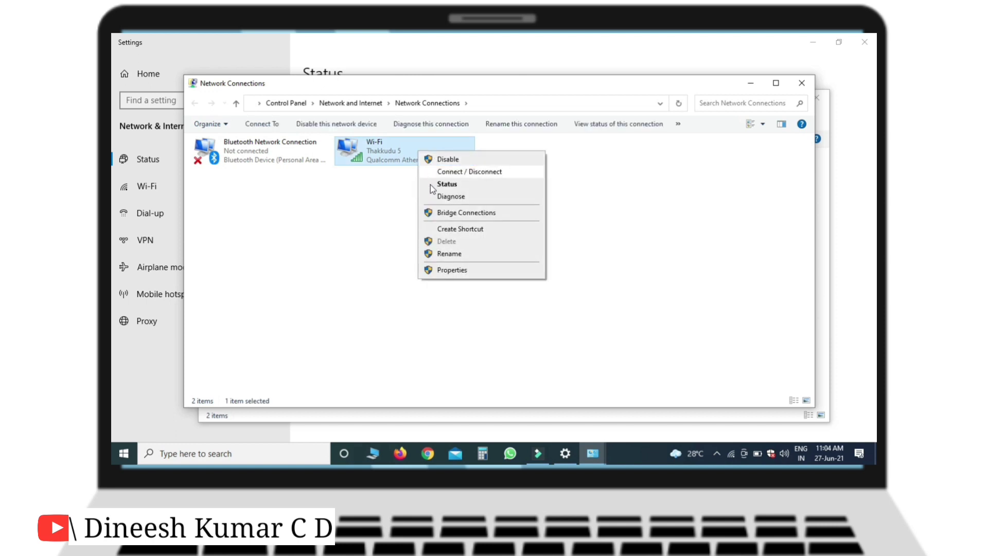
{"action": "left_click", "coordinate": [440, 271]}
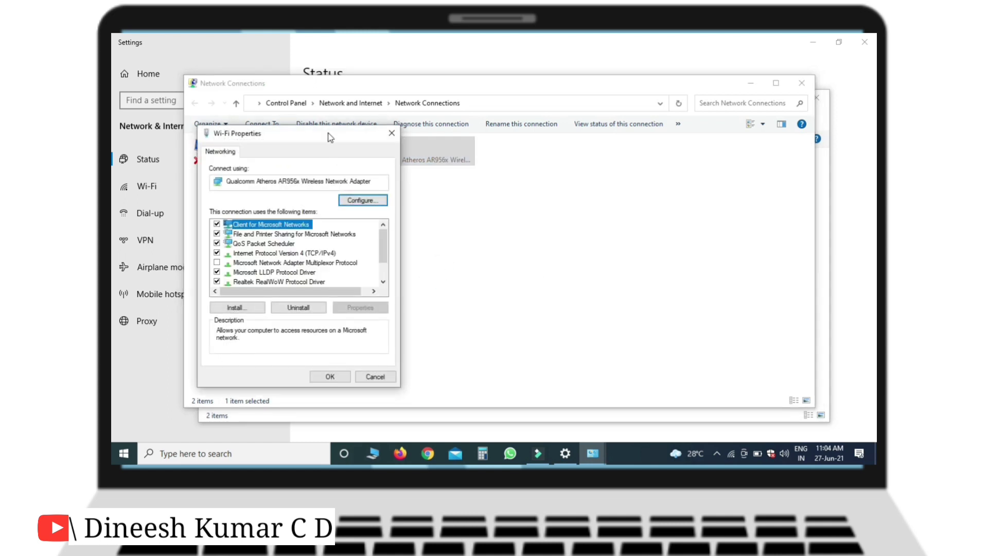
{"action": "left_click", "coordinate": [326, 254]}
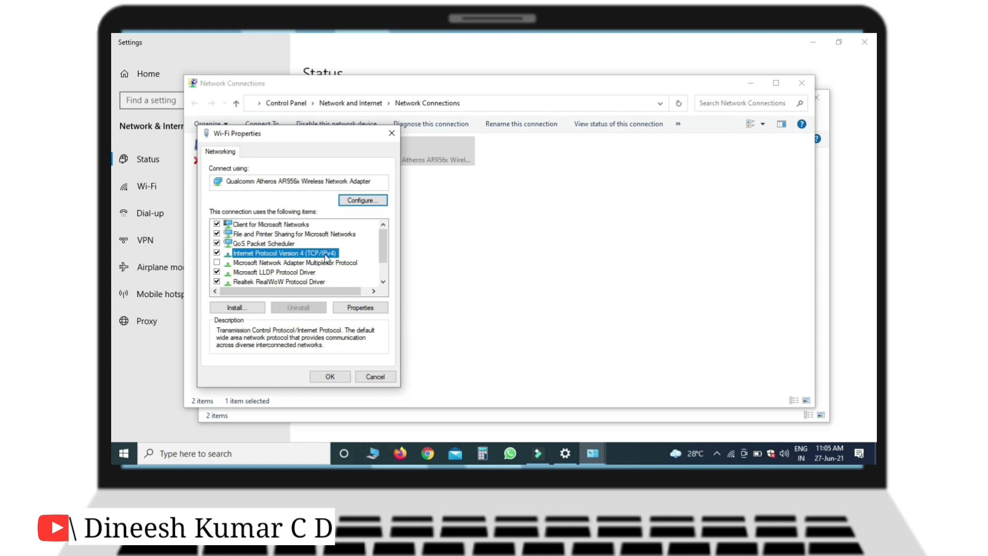
{"action": "double_click", "coordinate": [326, 254]}
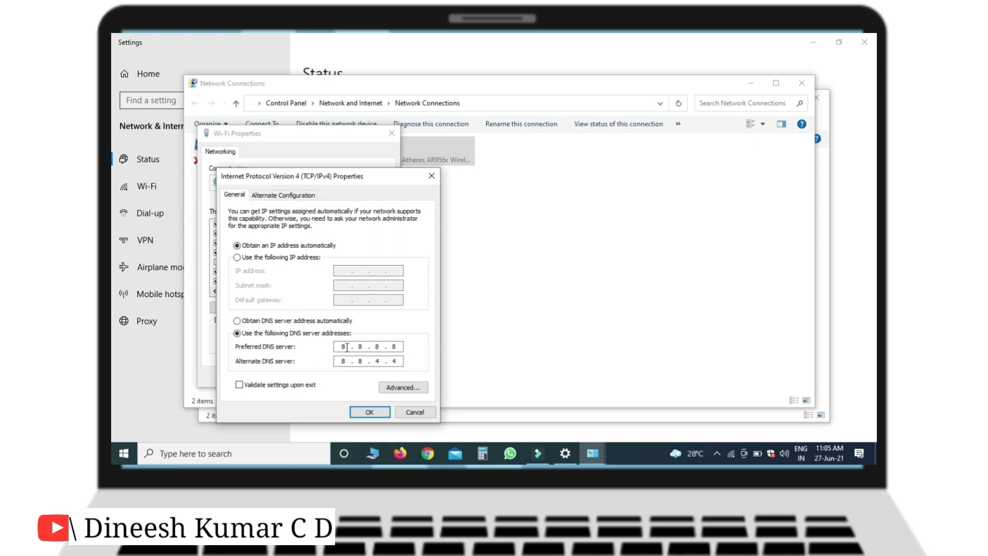
- Assign the DNS servers manually with preferred 8.8.8.8 and alternate 8.8.4.4, and apply the IPv4 settings
{"action": "left_click", "coordinate": [237, 320]}
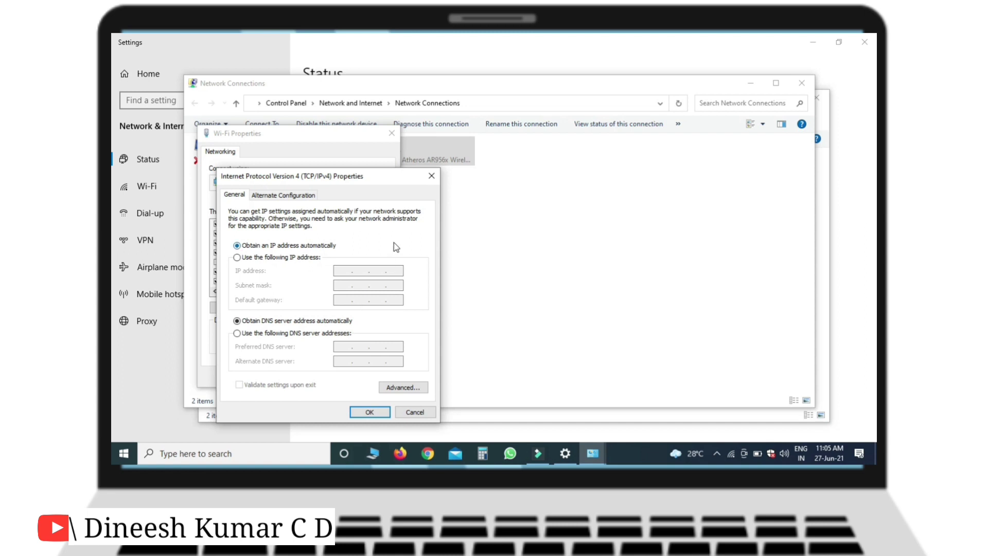
{"action": "left_click", "coordinate": [237, 333]}
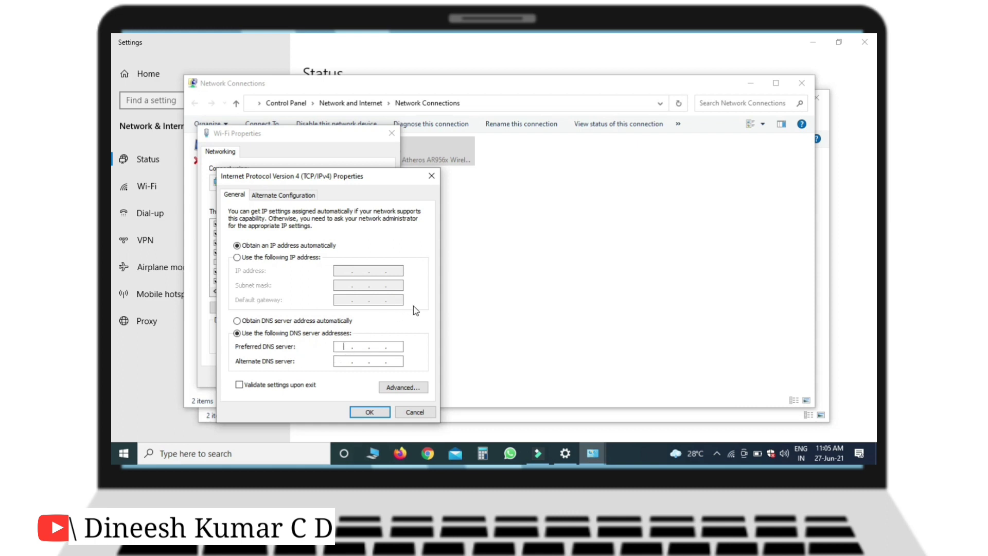
{"action": "type", "text": "8.8.8.8"}
{"action": "left_click", "coordinate": [344, 361]}
{"action": "type", "text": "8.8.4.4"}
{"action": "left_click", "coordinate": [379, 416]}
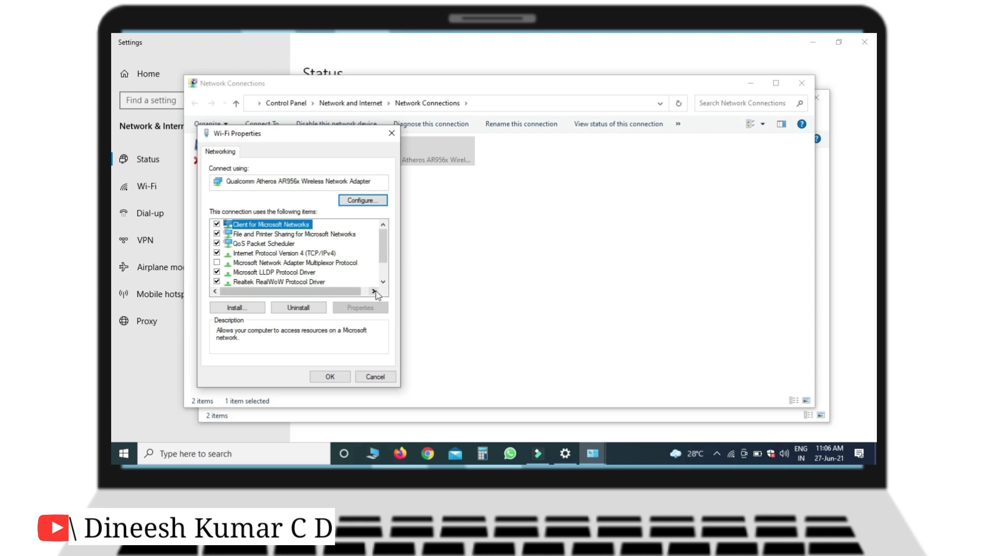
- Reopen the Wi-Fi adapter's IPv4 properties and set the preferred DNS server to 1.1.1.1
{"action": "double_click", "coordinate": [329, 254]}
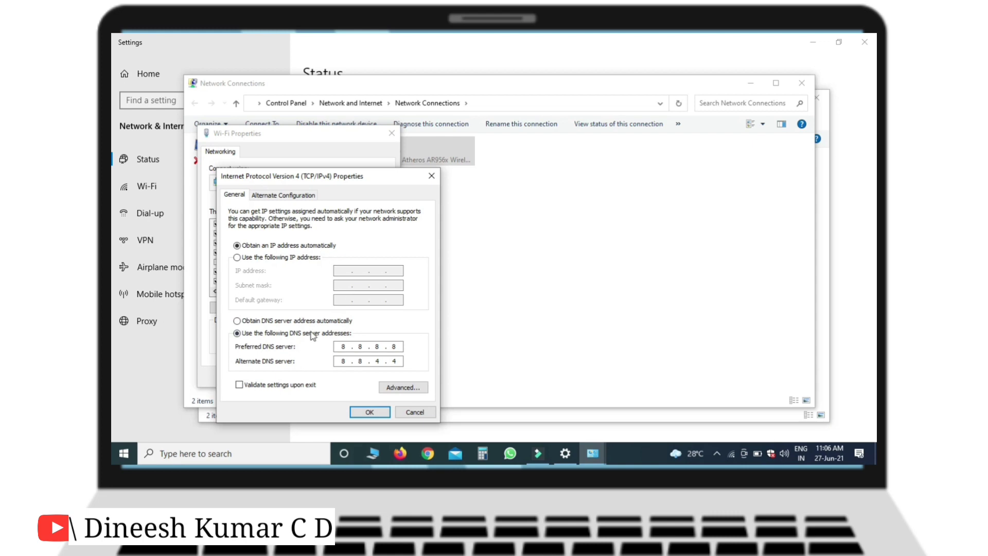
{"action": "key", "text": "BackSpace"}
{"action": "type", "text": "1"}
{"action": "left_click", "coordinate": [365, 346]}
{"action": "key", "text": "BackSpace"}
{"action": "type", "text": "1.1"}
{"action": "key", "text": "Tab"}
{"action": "key", "text": "shift+Tab"}
{"action": "left_click", "coordinate": [382, 346]}
{"action": "type", "text": "1"}
{"action": "key", "text": "BackSpace"}
{"action": "type", "text": "1"}
- Set the alternate DNS server to 1.0.0.1 and confirm both the IPv4 and the Wi-Fi properties
{"action": "left_click", "coordinate": [346, 362]}
{"action": "key", "text": "BackSpace"}
{"action": "type", "text": "1.0.0"}
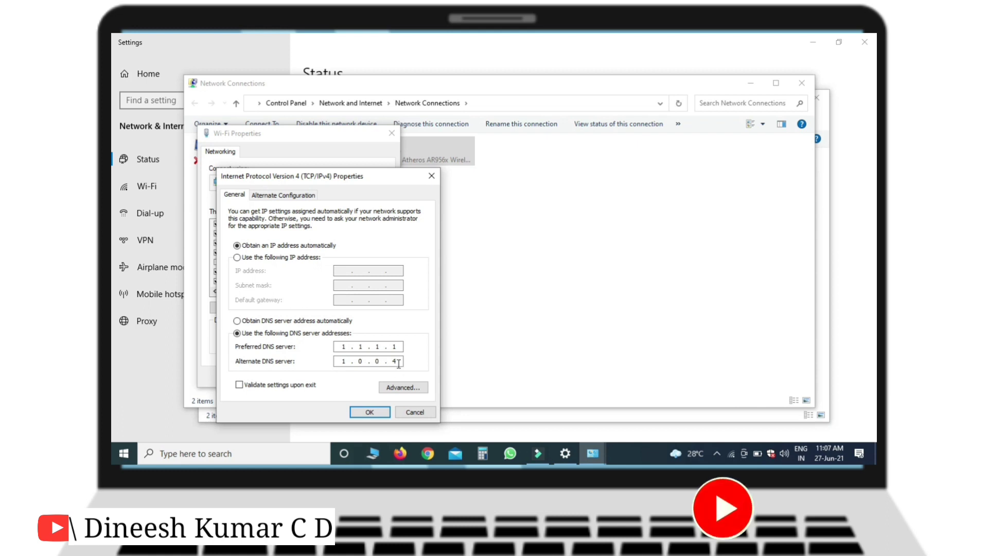
{"action": "key", "text": "BackSpace"}
{"action": "type", "text": "1"}
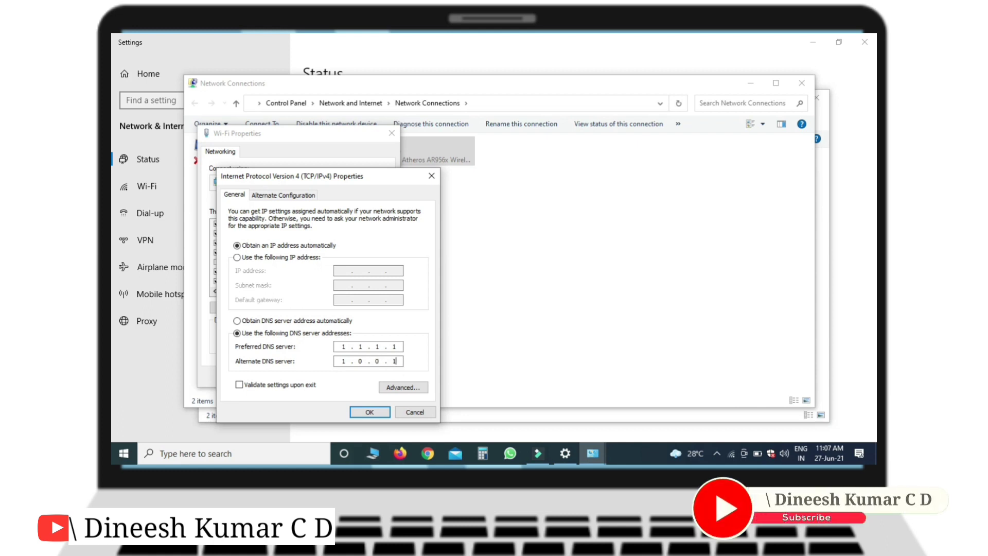
{"action": "left_click", "coordinate": [370, 412]}
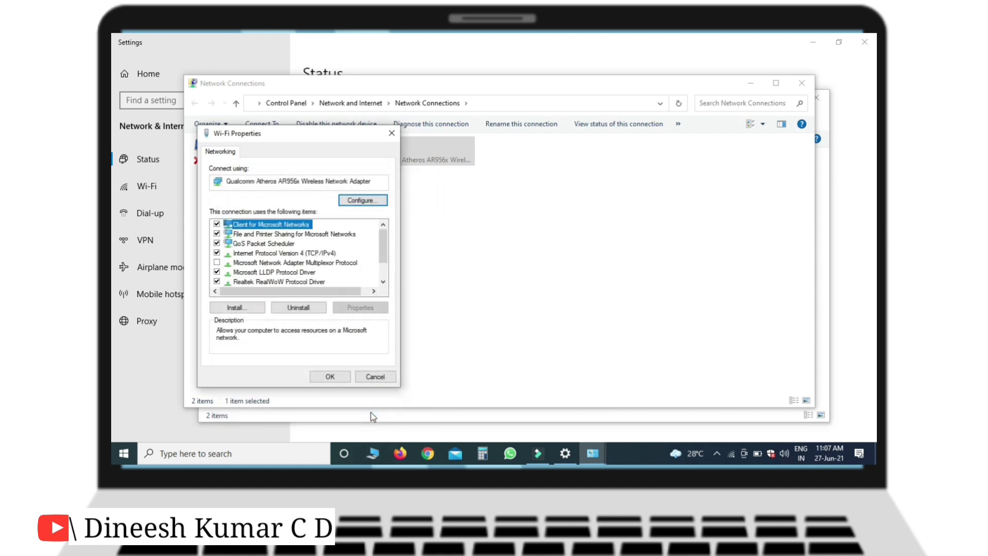
{"action": "left_click", "coordinate": [341, 377]}
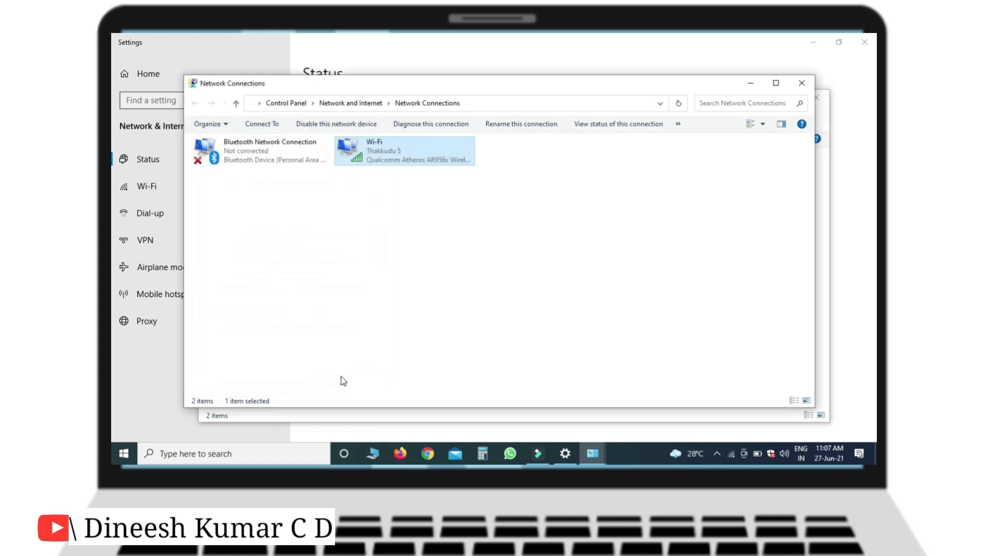
- Close both Network Connections windows and the Settings window to return to the desktop
{"action": "left_click", "coordinate": [801, 90]}
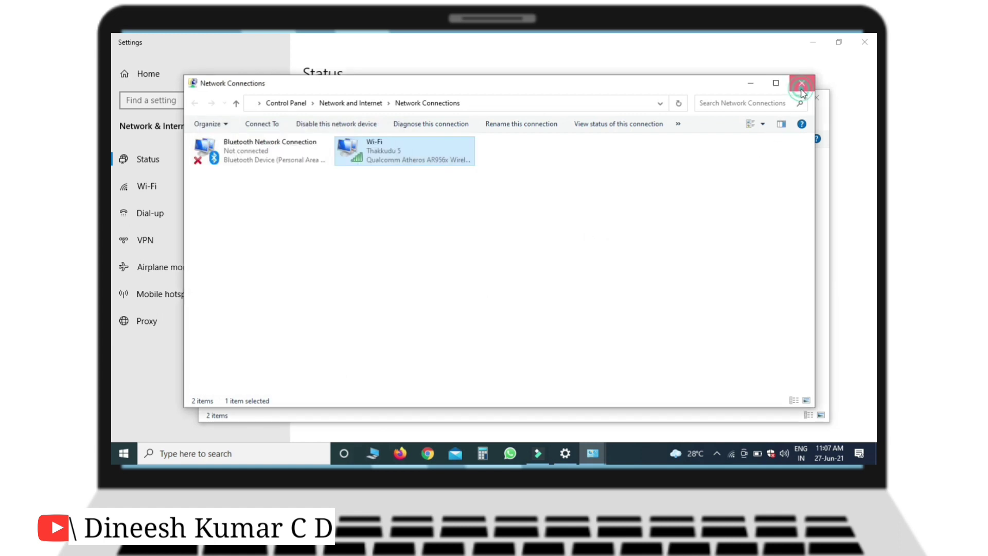
{"action": "left_click", "coordinate": [817, 97]}
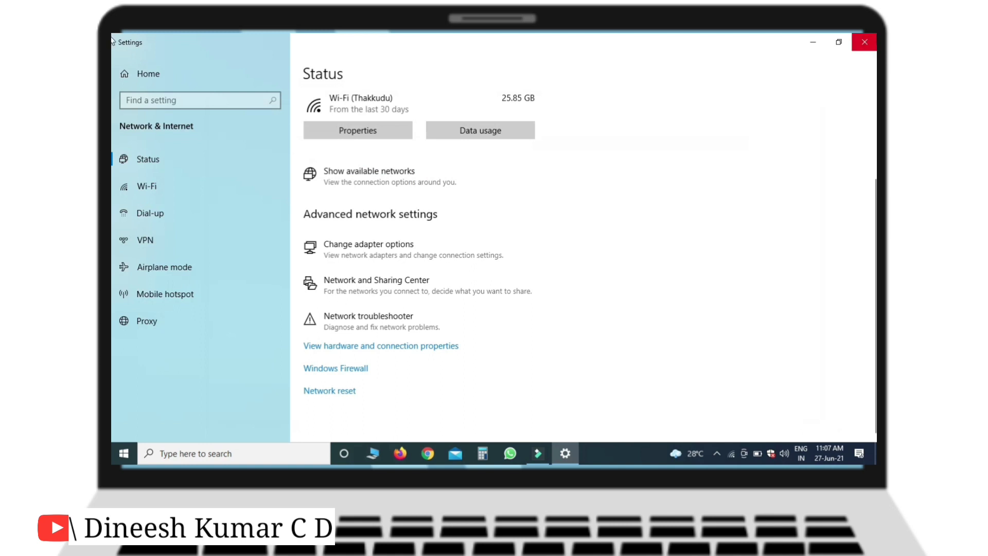
{"action": "left_click", "coordinate": [872, 39]}
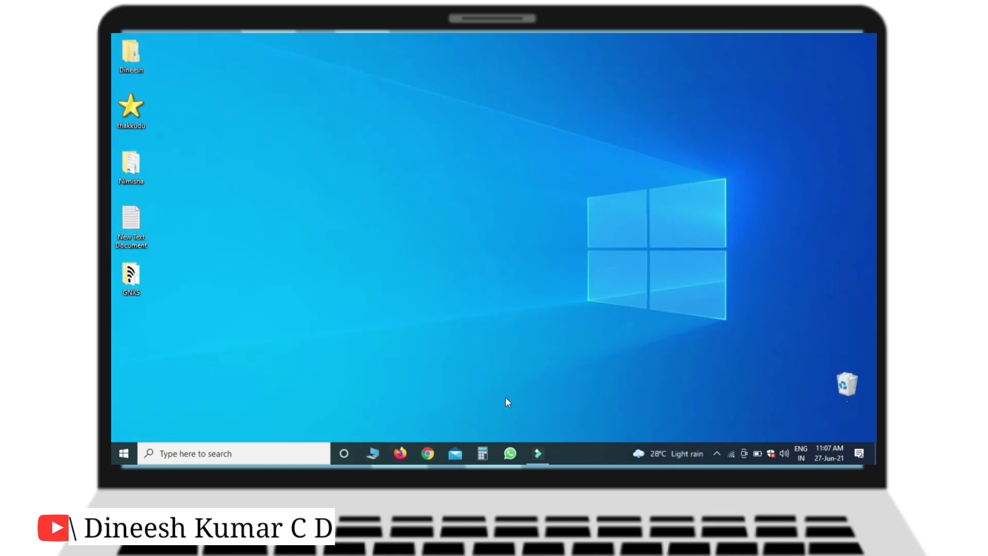
- Launch the Google Chrome browser
{"action": "left_click", "coordinate": [430, 453]}
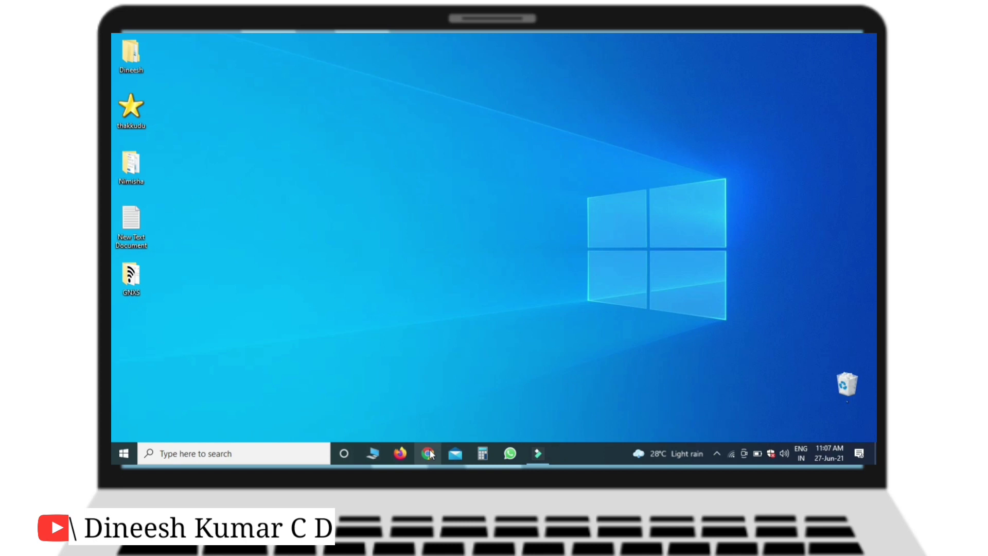
{"action": "left_click", "coordinate": [428, 454]}
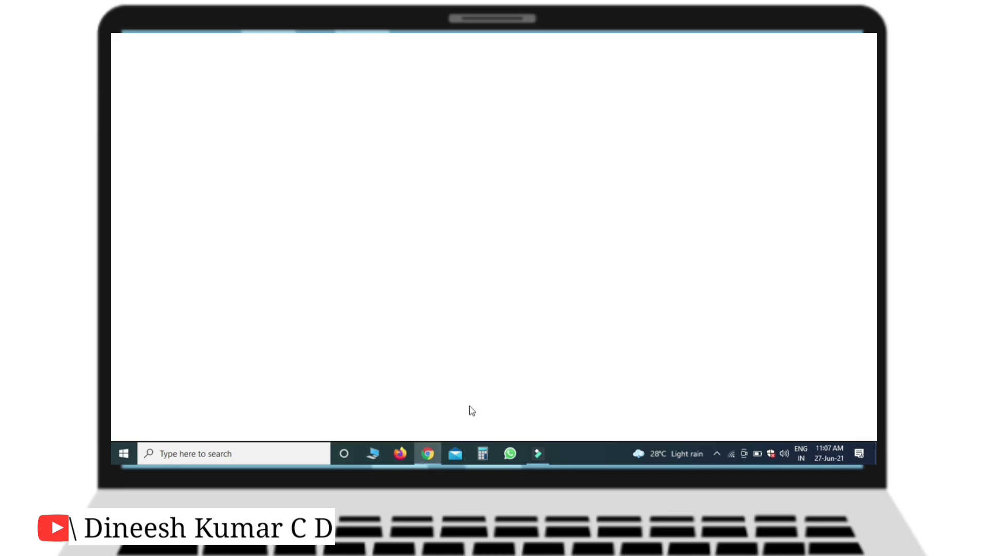